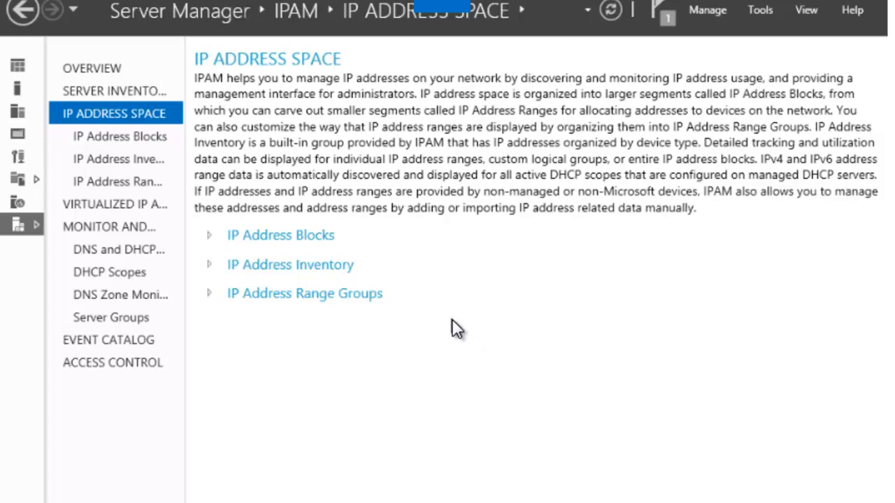
Add an IPv4 address block with network ID 10.0.0.0 and prefix length 8 in IP Address Blocks.
{"action": "left_click", "coordinate": [130, 136]}
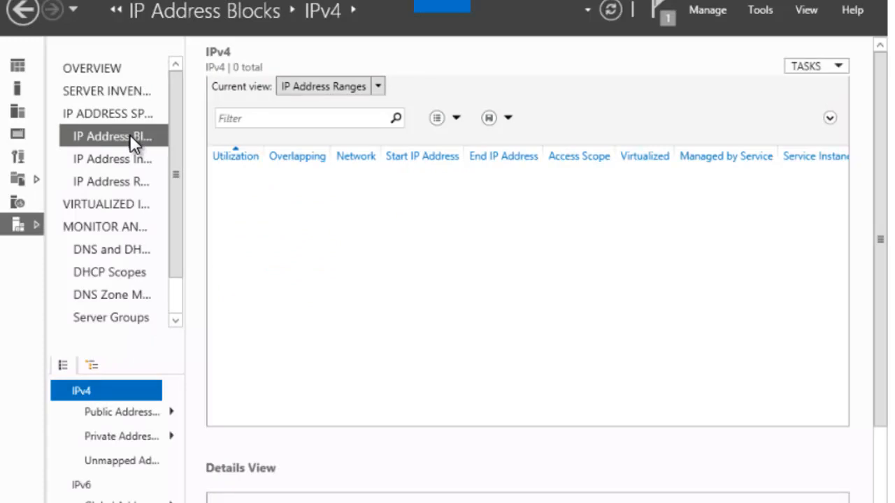
{"action": "right_click", "coordinate": [98, 391]}
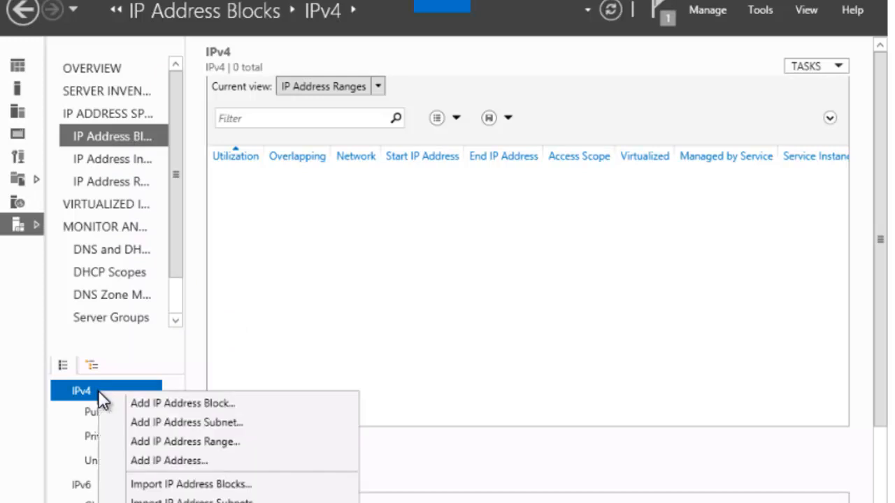
{"action": "left_click", "coordinate": [187, 402]}
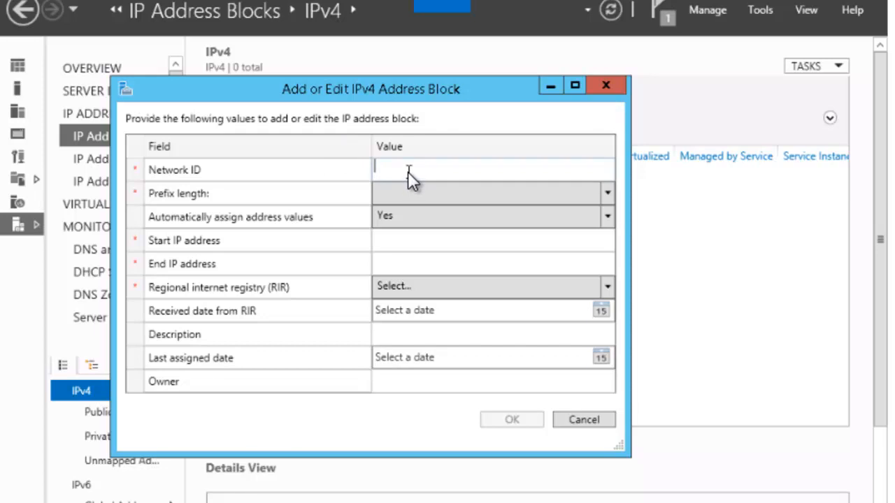
{"action": "type", "text": "10.0.0.0"}
{"action": "left_click", "coordinate": [609, 194]}
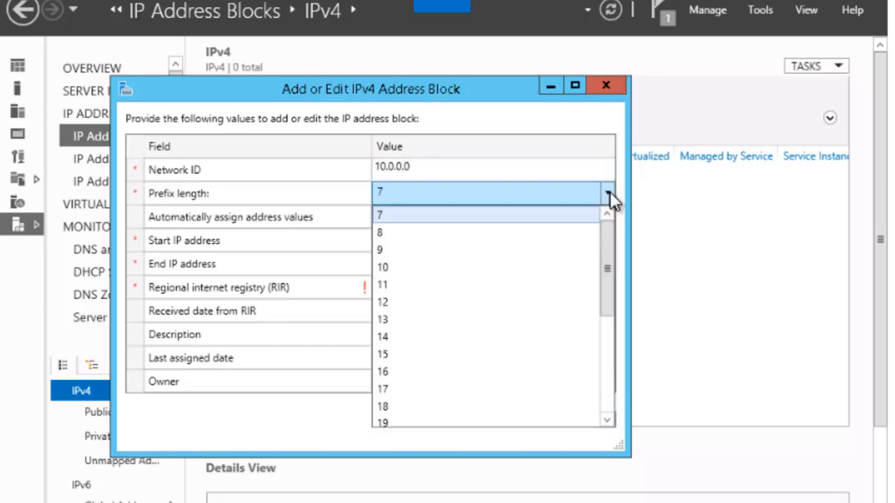
{"action": "left_click", "coordinate": [416, 233]}
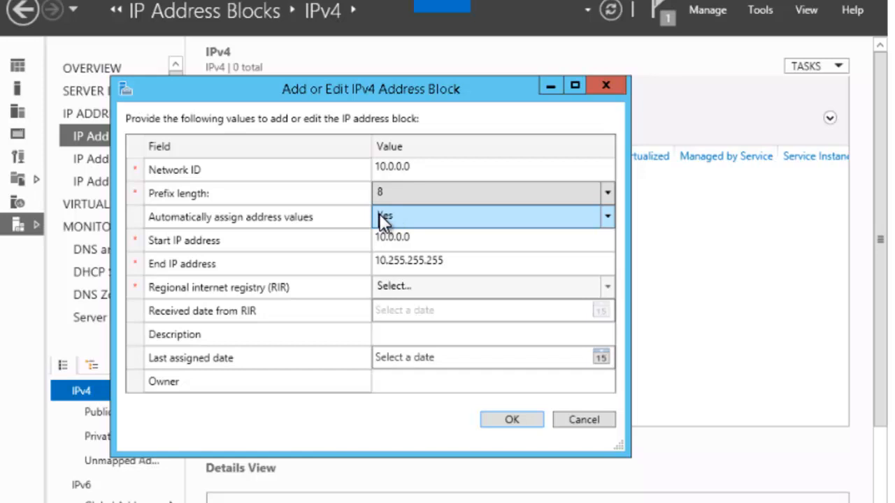
{"action": "left_click", "coordinate": [519, 419]}
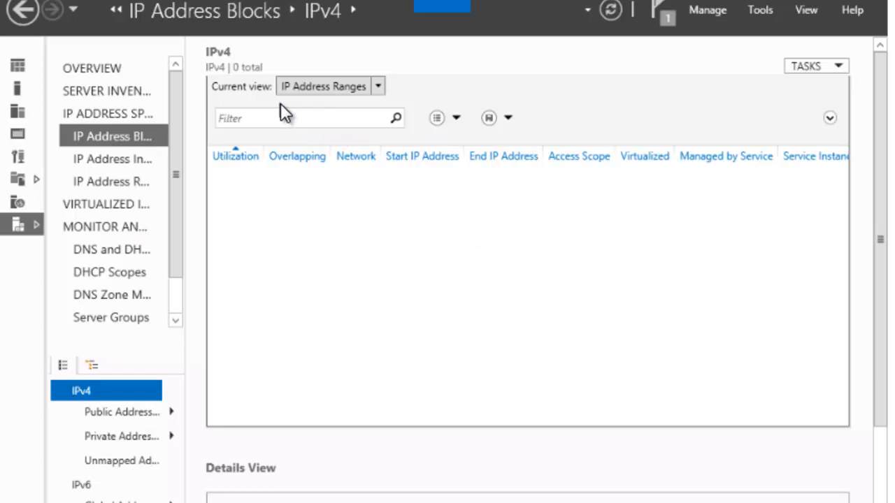
Switch the IPv4 list to the IP Address Blocks view and examine the new block's details.
{"action": "left_click", "coordinate": [379, 85]}
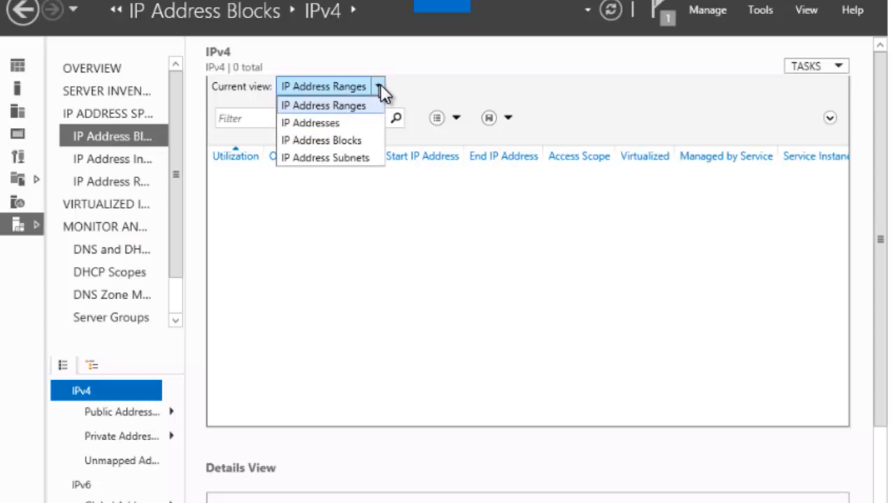
{"action": "left_click", "coordinate": [364, 140]}
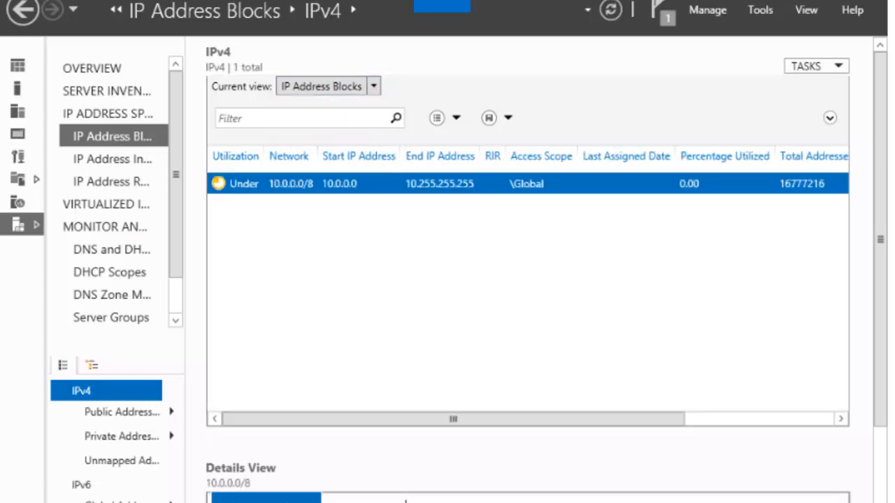
{"action": "left_click_drag", "start_coordinate": [880, 239], "coordinate": [880, 321]}
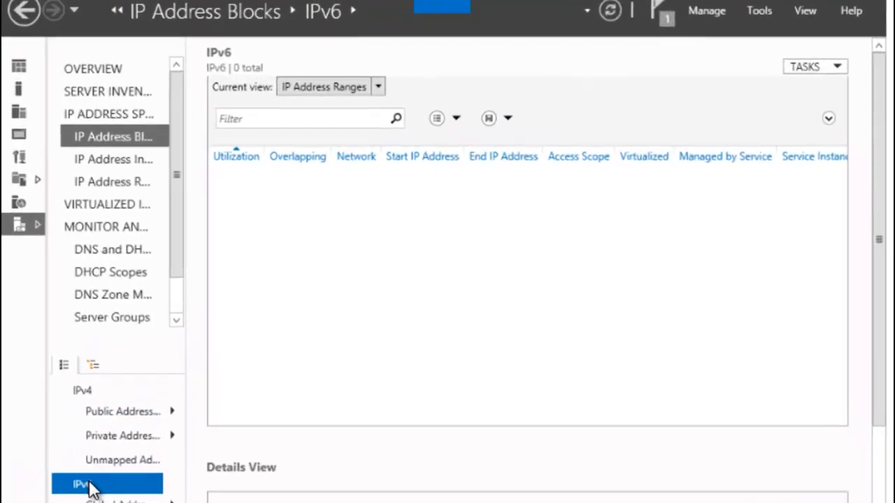
Start adding an IPv6 address block and bring up the On-Screen Keyboard for entering its network ID.
{"action": "right_click", "coordinate": [90, 488]}
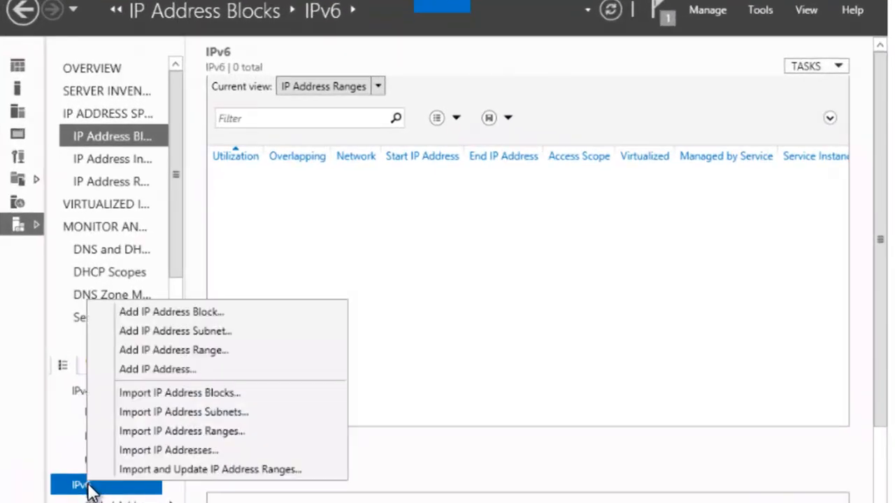
{"action": "left_click", "coordinate": [193, 312]}
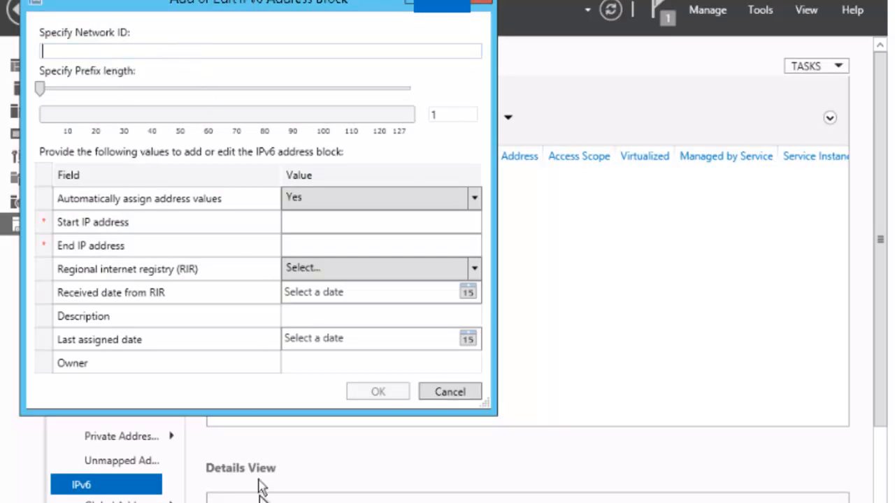
{"action": "key", "text": "alt+Tab"}
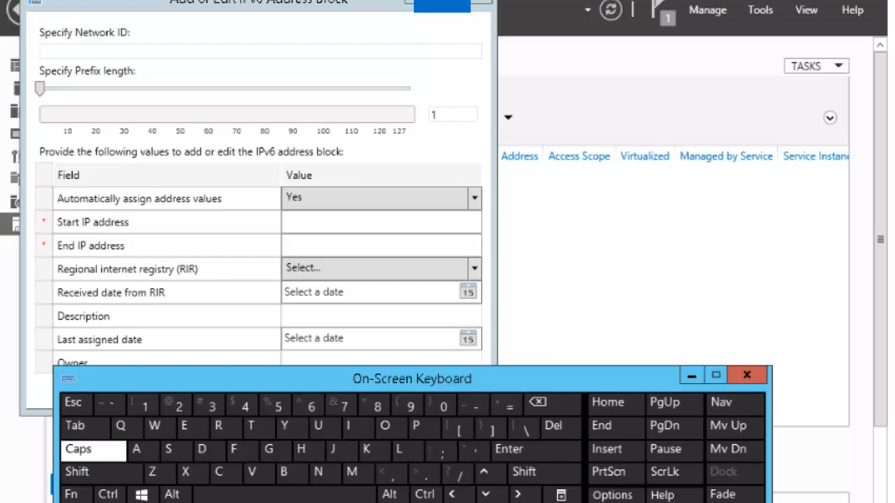
{"action": "left_click", "coordinate": [179, 405]}
{"action": "left_click", "coordinate": [147, 407]}
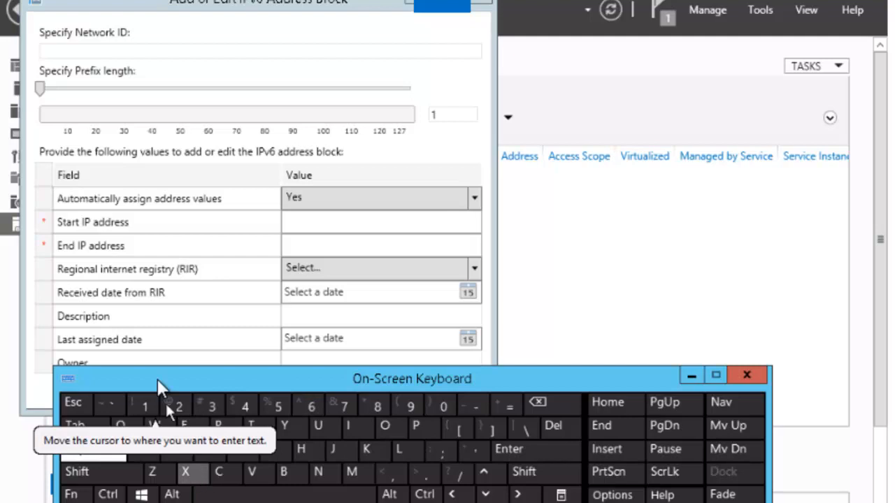
Enter 21FA:D3:0:2F3B:: as the network ID of the IPv6 address block.
{"action": "left_click", "coordinate": [53, 50]}
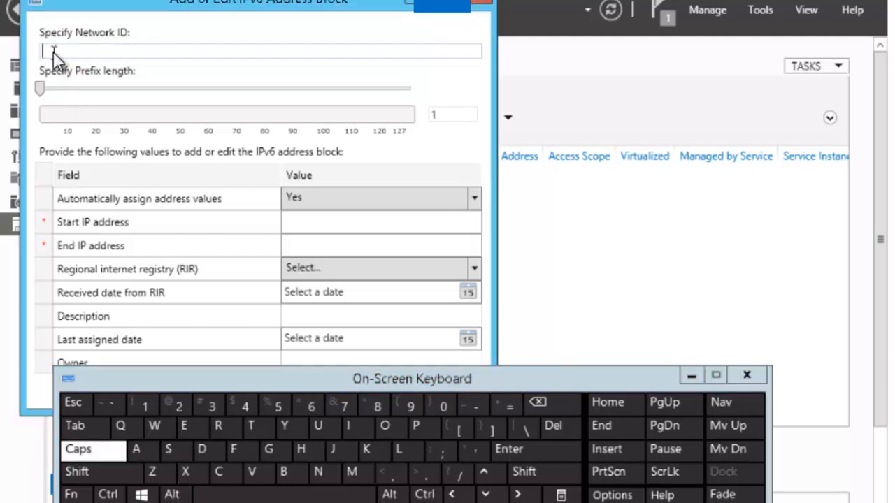
{"action": "left_click", "coordinate": [180, 406]}
{"action": "left_click", "coordinate": [144, 404]}
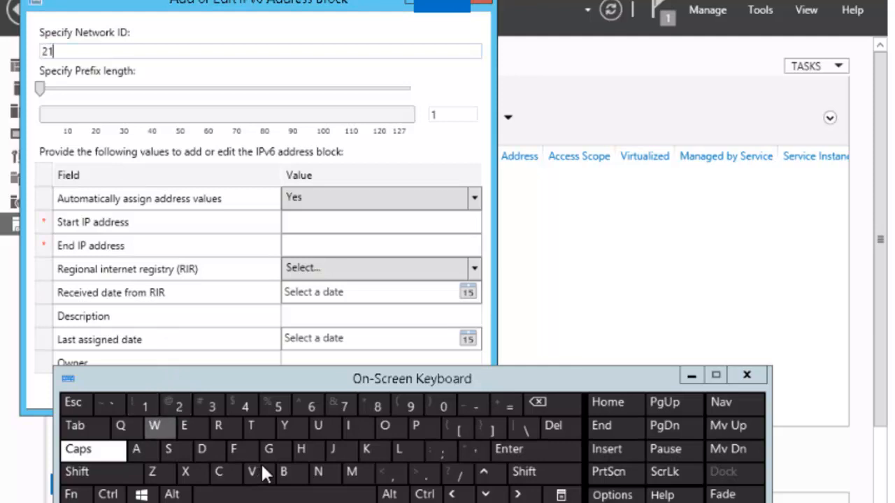
{"action": "left_click", "coordinate": [234, 449]}
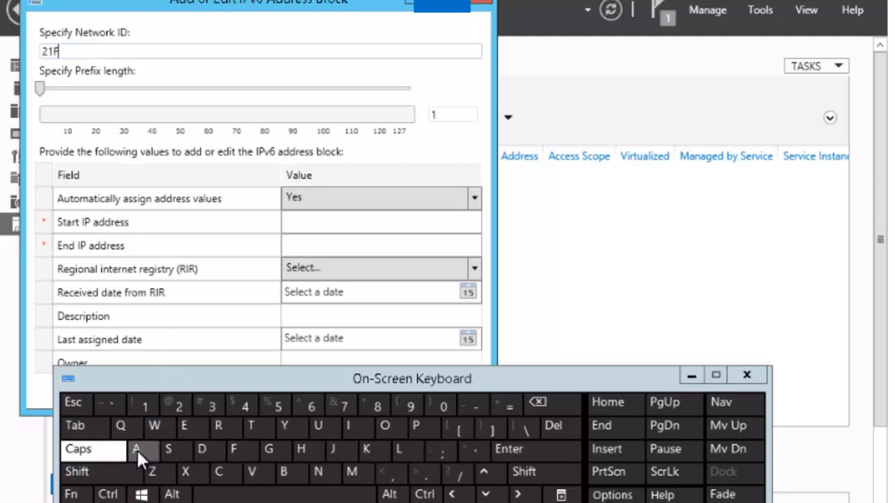
{"action": "left_click", "coordinate": [138, 455]}
{"action": "left_click", "coordinate": [78, 472]}
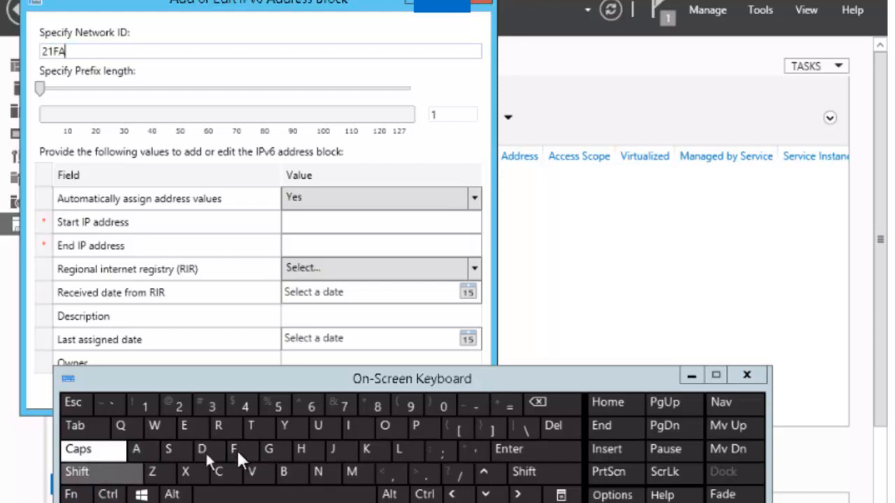
{"action": "left_click", "coordinate": [427, 448]}
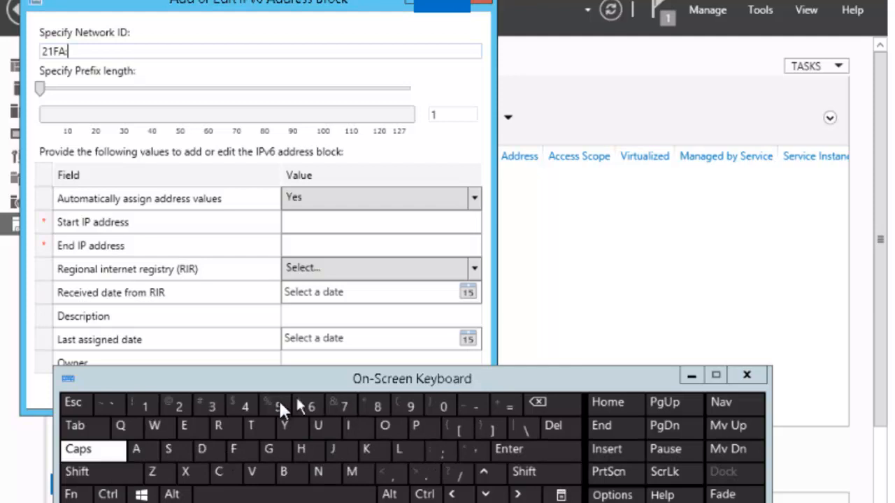
{"action": "left_click", "coordinate": [203, 447]}
{"action": "left_click", "coordinate": [213, 403]}
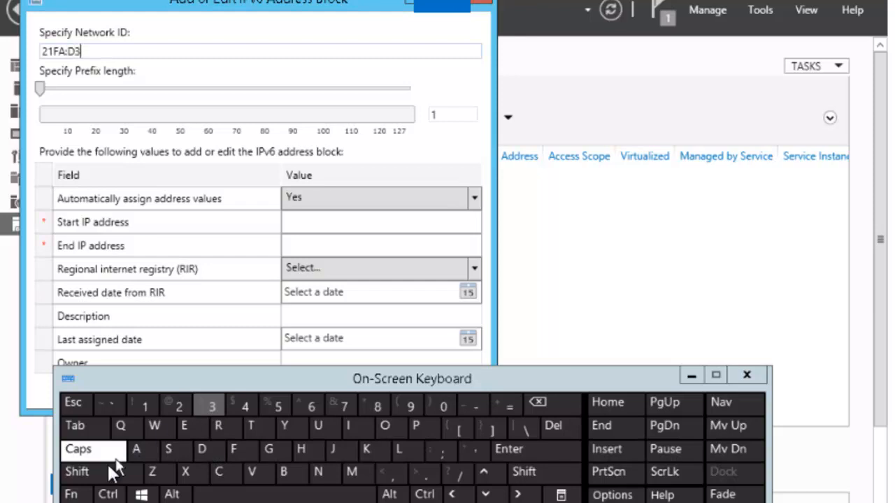
{"action": "left_click", "coordinate": [77, 473]}
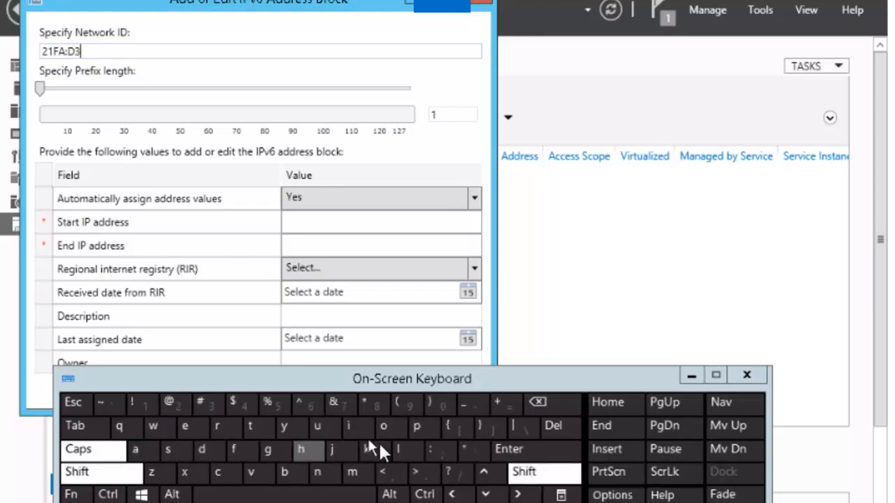
{"action": "left_click", "coordinate": [430, 450]}
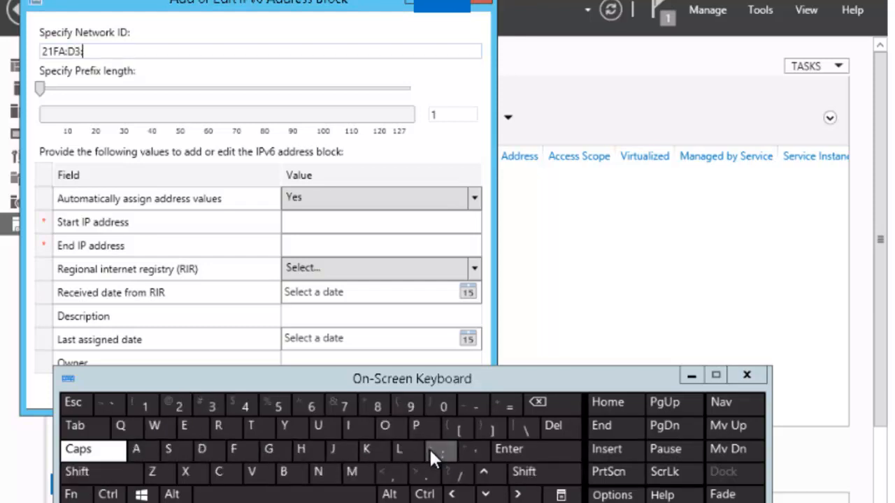
{"action": "left_click", "coordinate": [440, 404]}
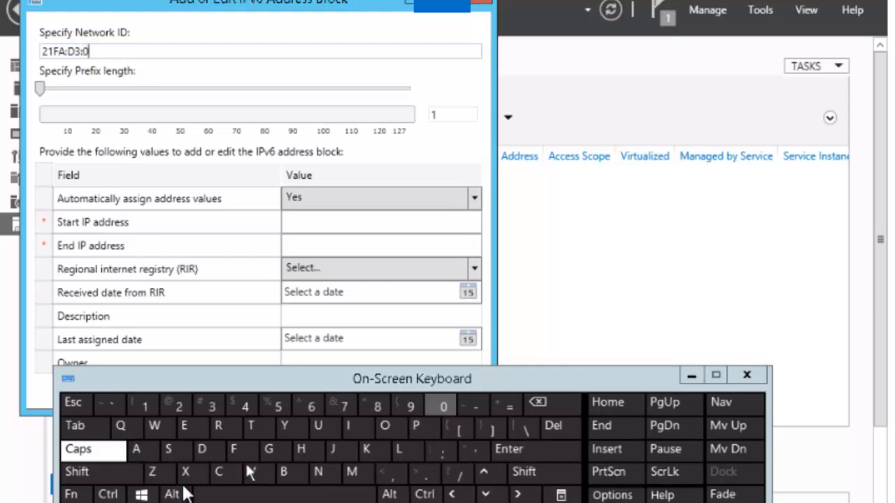
{"action": "left_click", "coordinate": [92, 469]}
{"action": "left_click", "coordinate": [430, 449]}
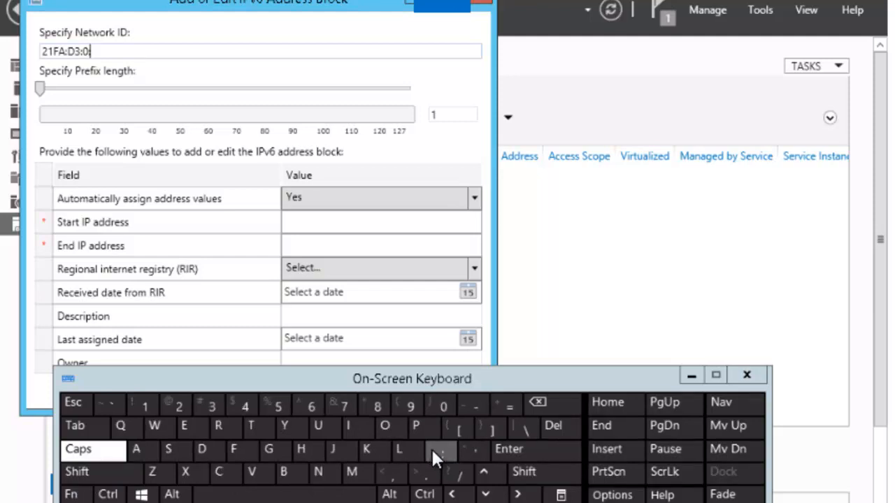
{"action": "left_click", "coordinate": [179, 407]}
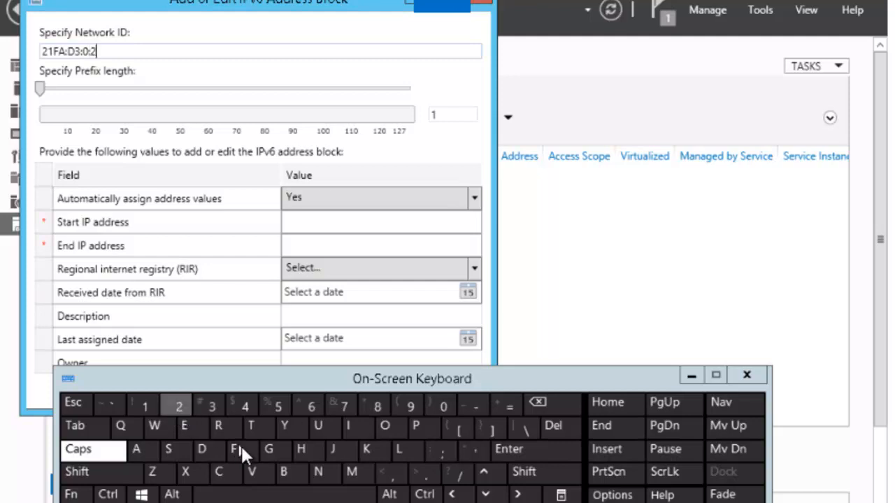
{"action": "left_click", "coordinate": [238, 447]}
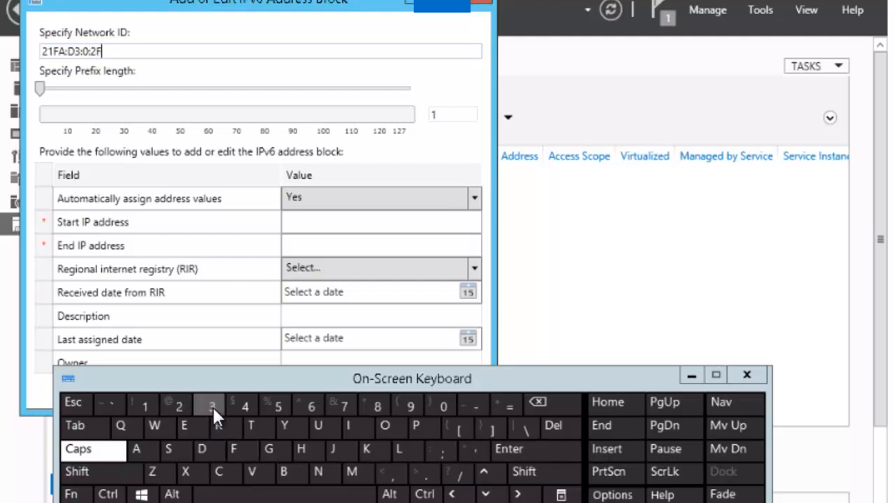
{"action": "left_click", "coordinate": [212, 406]}
{"action": "left_click", "coordinate": [282, 468]}
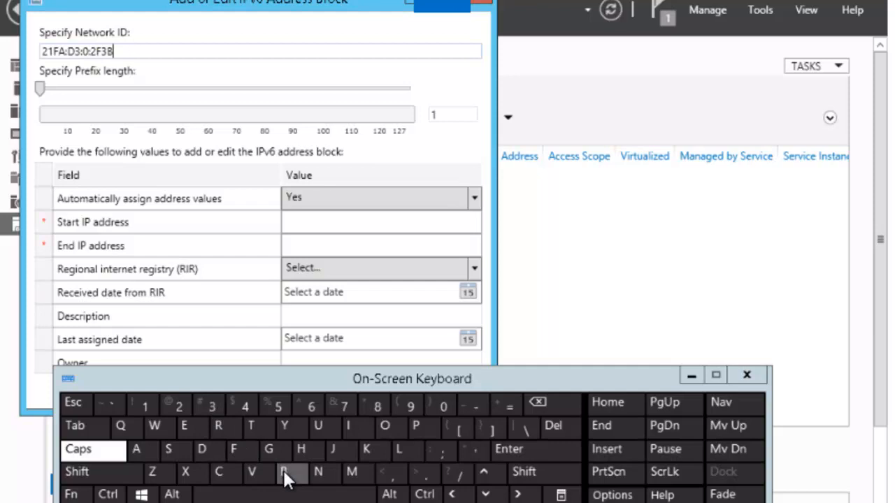
{"action": "left_click", "coordinate": [98, 474]}
{"action": "left_click", "coordinate": [427, 449]}
{"action": "left_click", "coordinate": [99, 474]}
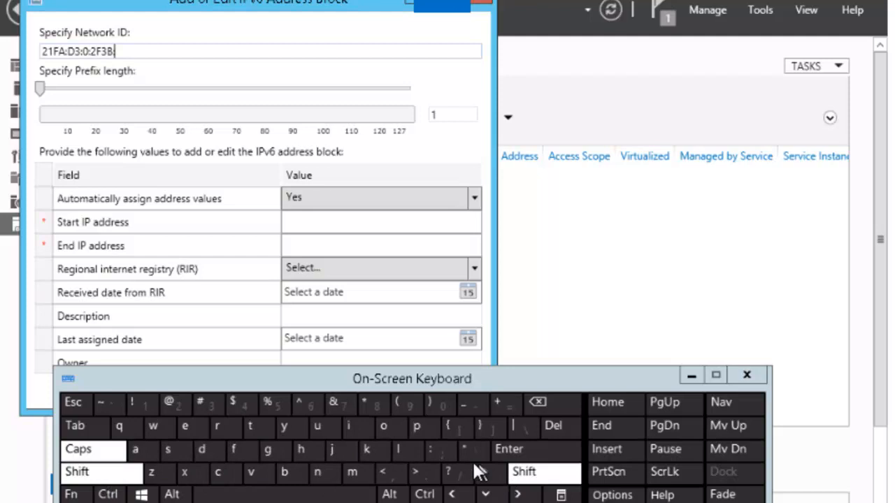
{"action": "left_click", "coordinate": [433, 451]}
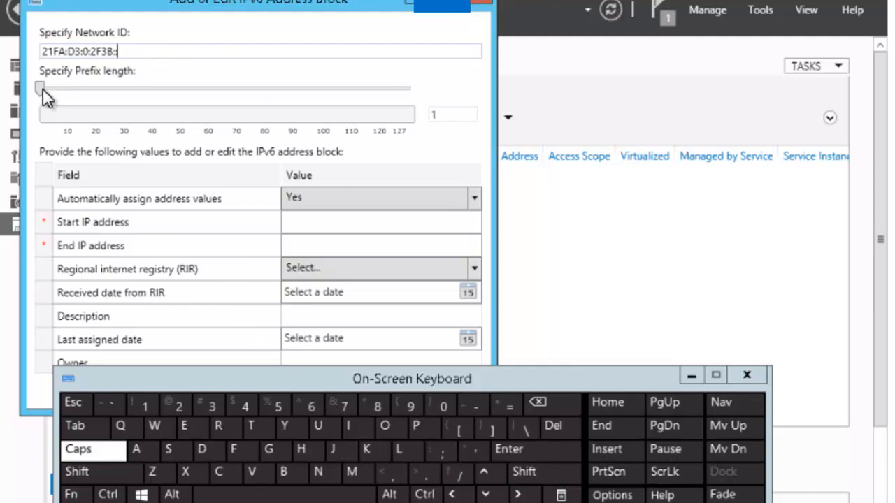
Set the IPv6 block's prefix length to 64 and create the block.
{"action": "left_click_drag", "start_coordinate": [38, 90], "coordinate": [223, 89]}
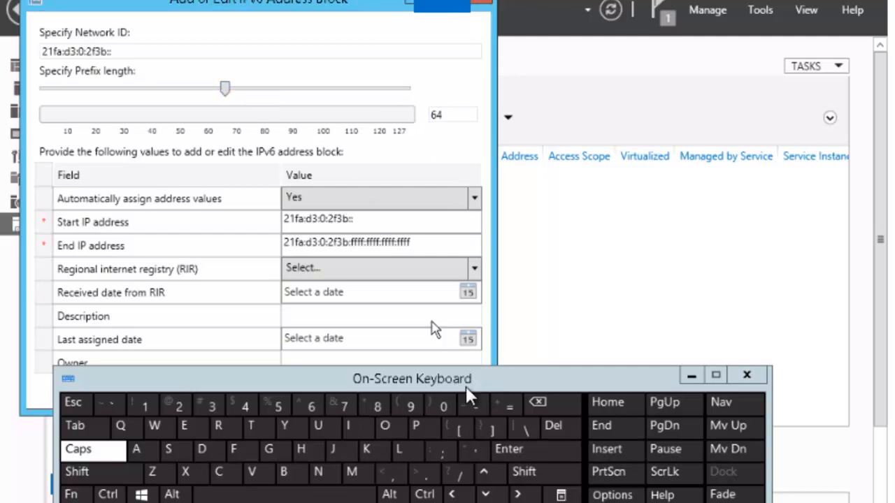
{"action": "left_click_drag", "start_coordinate": [515, 379], "coordinate": [515, 454]}
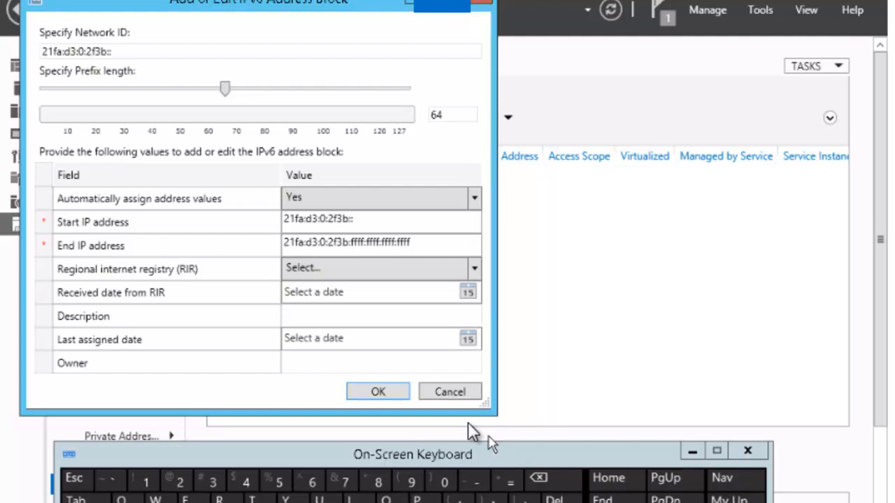
{"action": "left_click", "coordinate": [381, 394]}
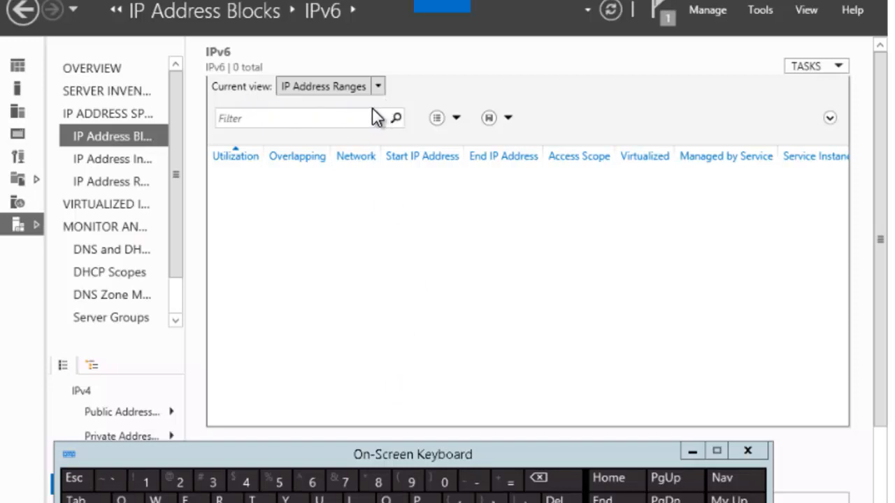
Switch the IPv6 list to the IP Address Blocks view to check the added block.
{"action": "left_click", "coordinate": [378, 87]}
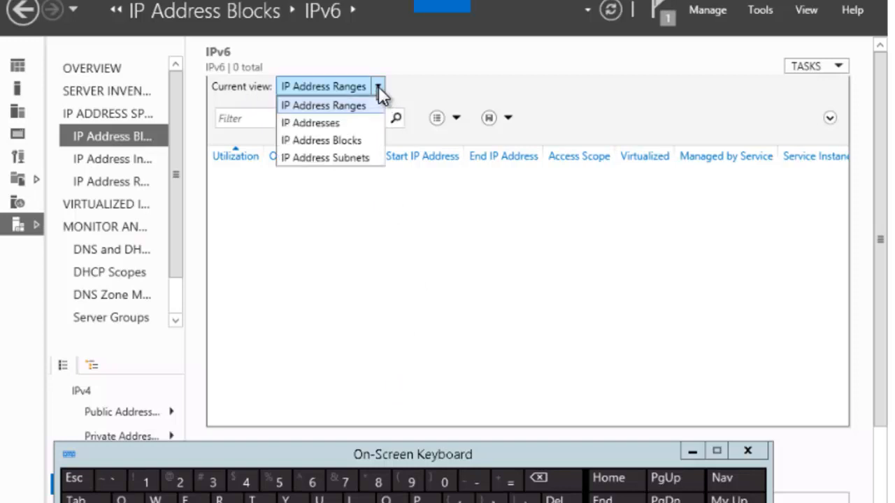
{"action": "left_click", "coordinate": [351, 140]}
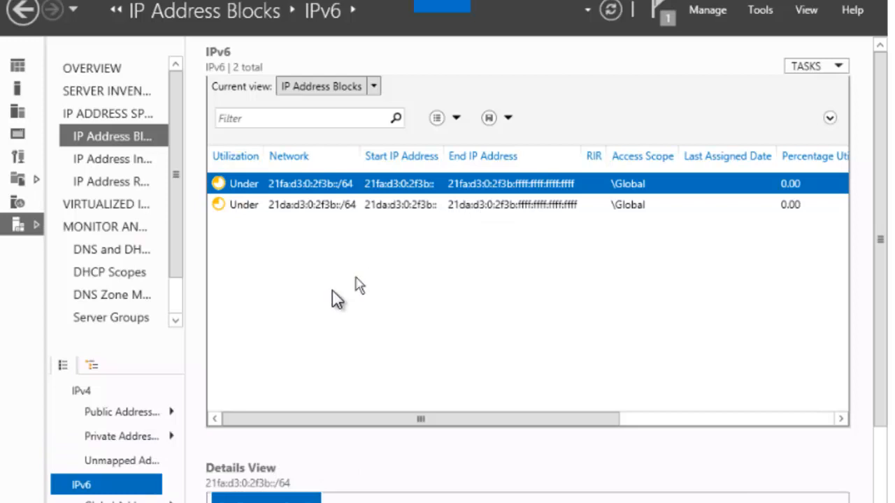
Start adding an IPv4 address range with network ID 192.168.0.128 and enable automatic creation of its IP address subnet.
{"action": "right_click", "coordinate": [78, 397]}
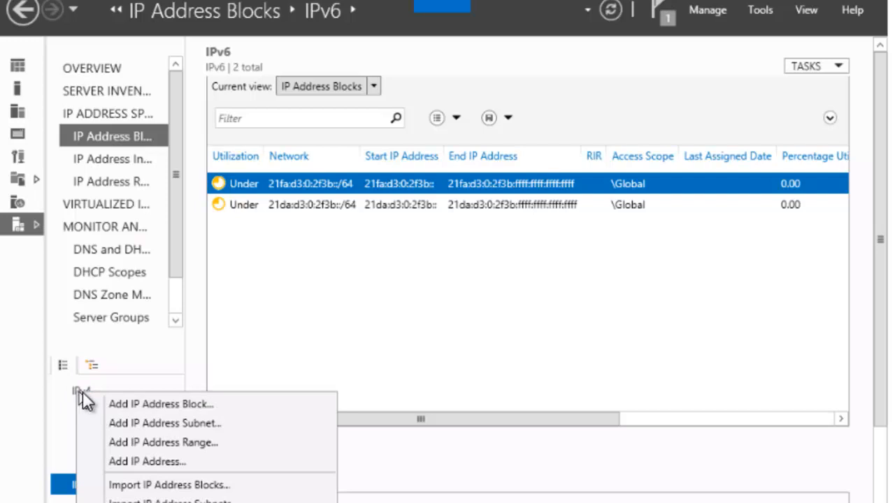
{"action": "left_click", "coordinate": [181, 442]}
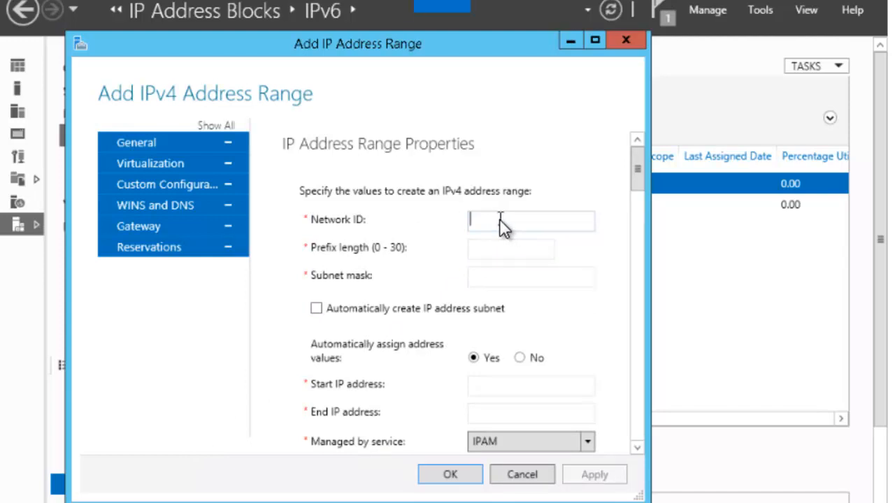
{"action": "type", "text": "192.16"}
{"action": "type", "text": "8.0.128"}
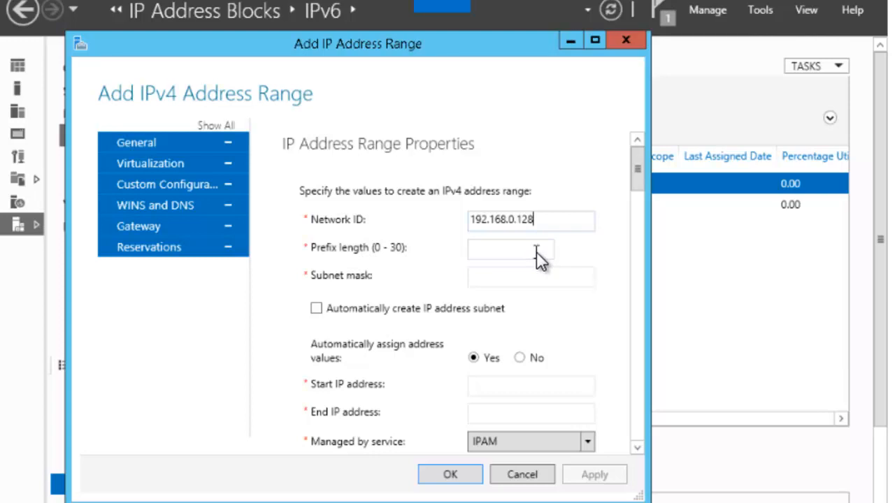
{"action": "left_click", "coordinate": [475, 252]}
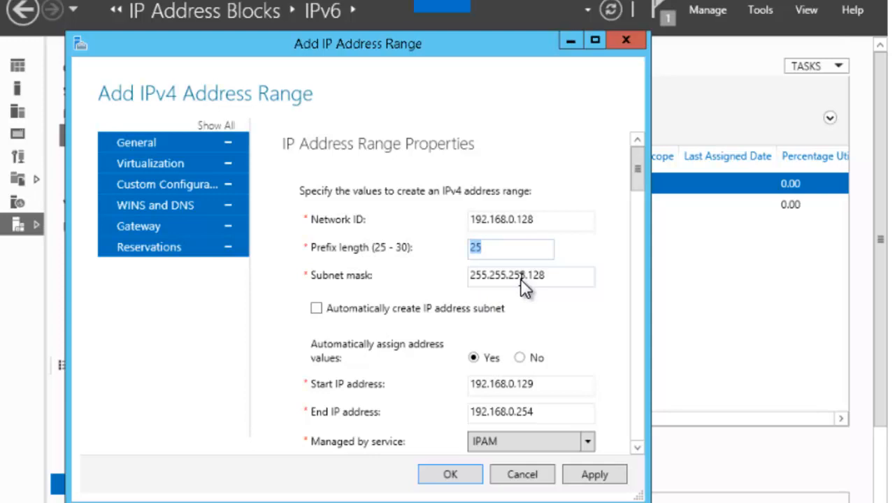
{"action": "left_click", "coordinate": [317, 308]}
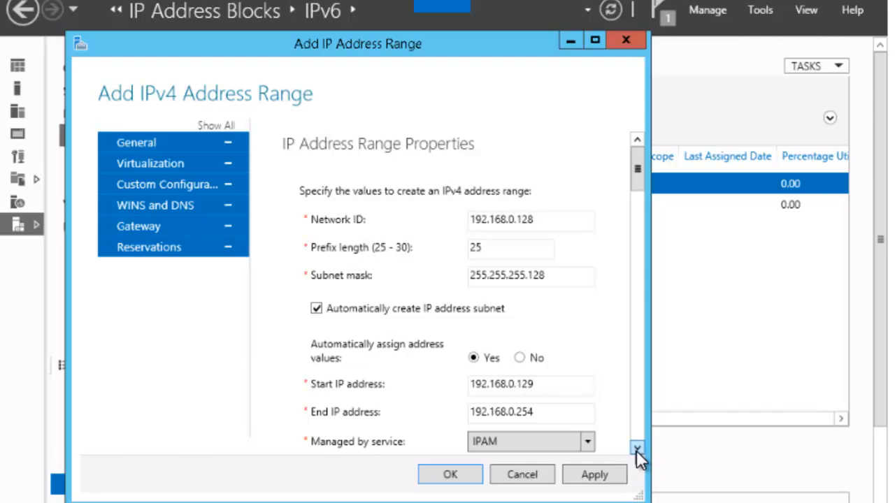
Review the remaining range settings through Reservations and VIPs, and create the IPv4 address range.
{"action": "left_click_drag", "start_coordinate": [637, 450], "coordinate": [637, 451]}
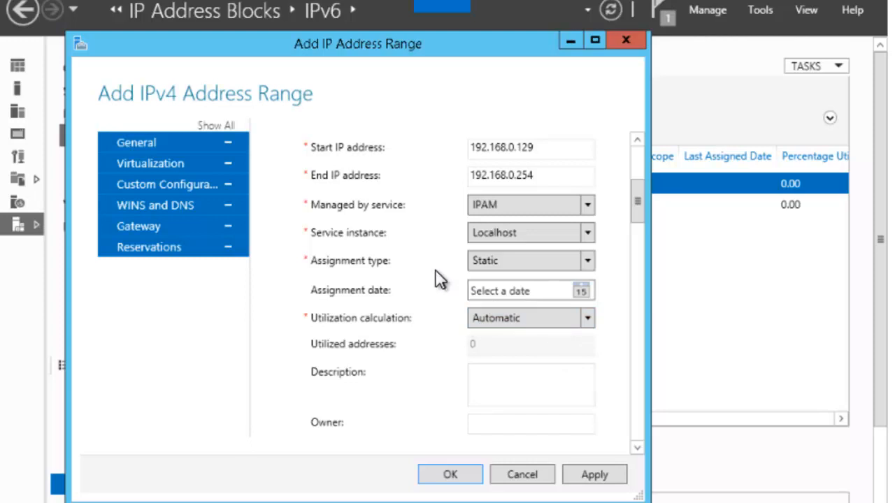
{"action": "left_click", "coordinate": [637, 447]}
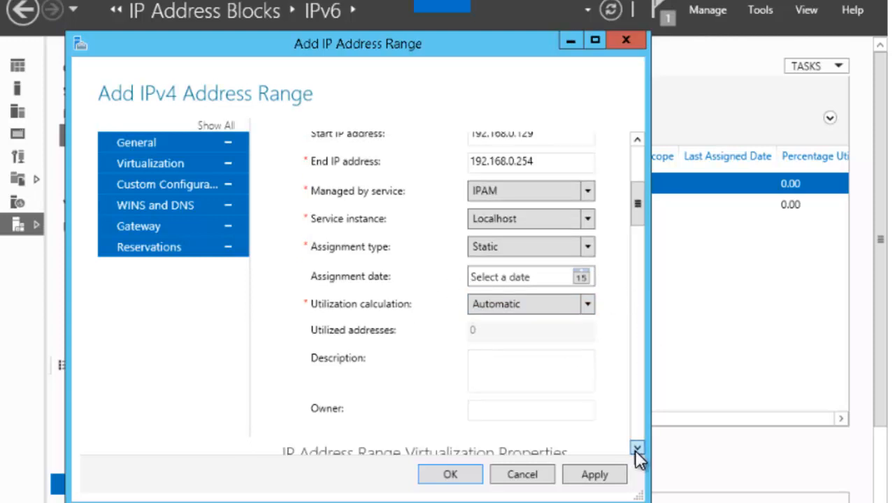
{"action": "left_click", "coordinate": [636, 448]}
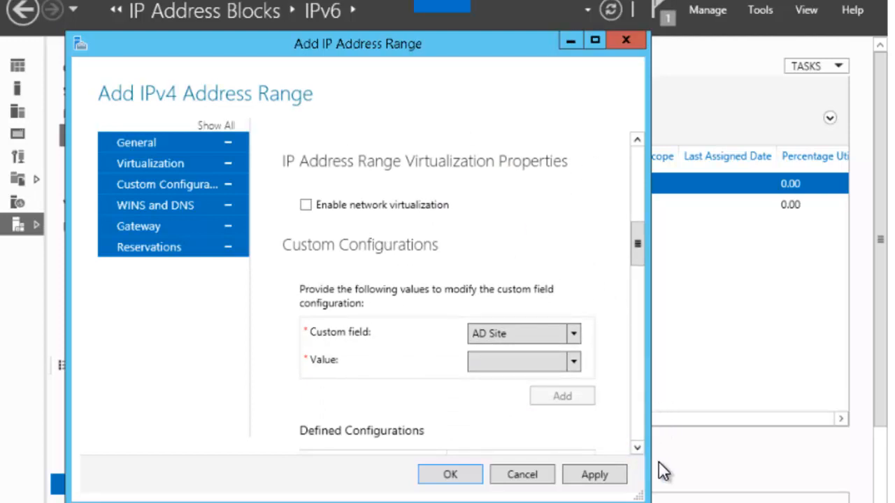
{"action": "left_click", "coordinate": [637, 448]}
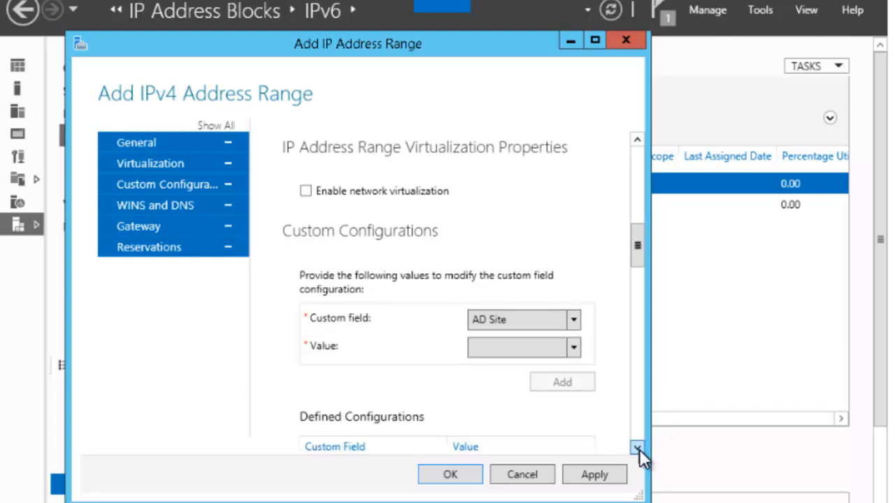
{"action": "left_click", "coordinate": [637, 449]}
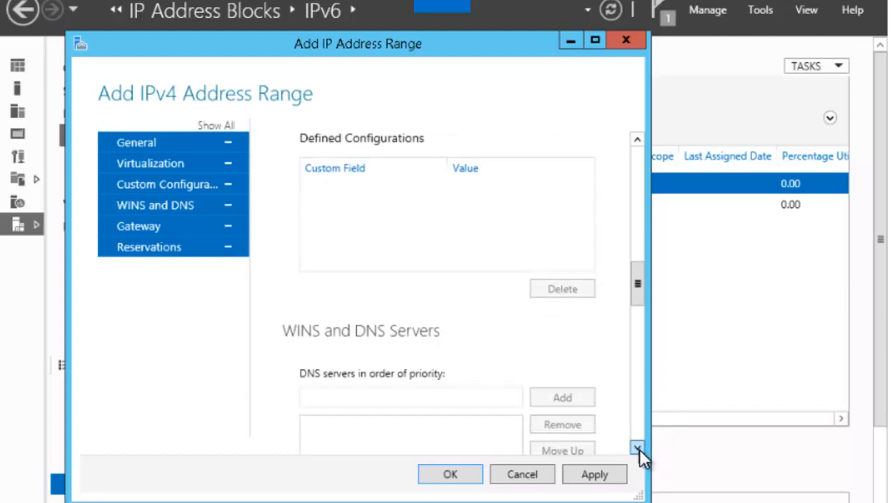
{"action": "left_click", "coordinate": [637, 448]}
{"action": "left_click", "coordinate": [638, 449]}
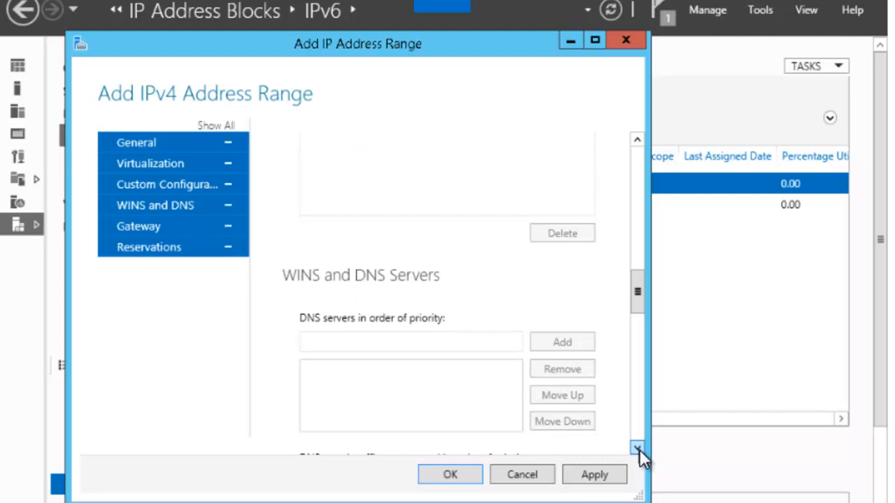
{"action": "left_click", "coordinate": [637, 448]}
{"action": "left_click", "coordinate": [638, 448]}
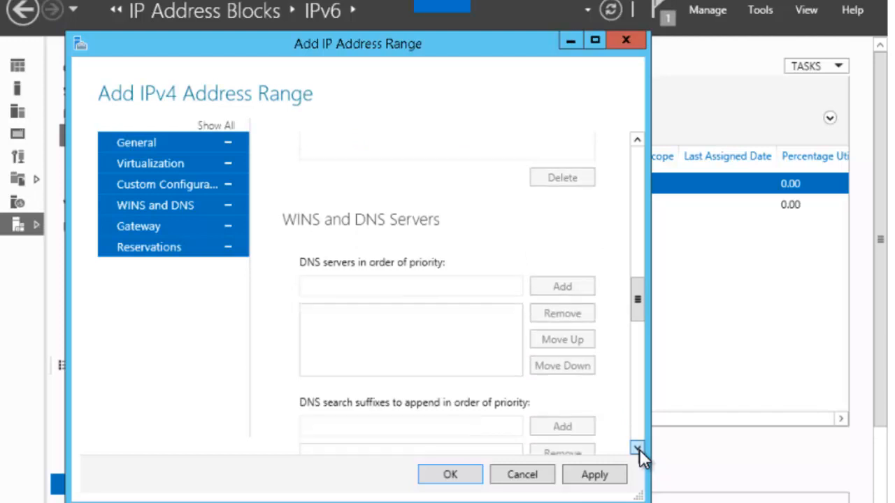
{"action": "left_click", "coordinate": [637, 448]}
{"action": "left_click", "coordinate": [638, 449]}
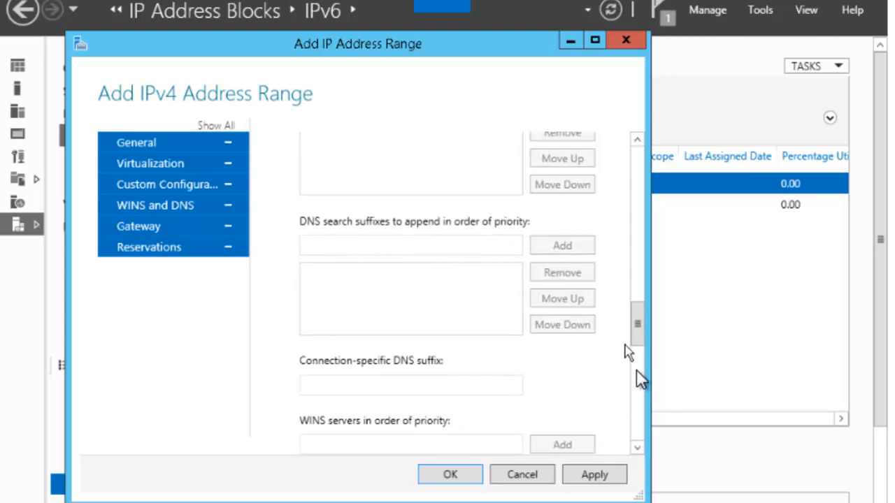
{"action": "left_click", "coordinate": [640, 448]}
{"action": "scroll", "coordinate": [641, 448], "scroll_direction": "down", "scroll_amount": 4}
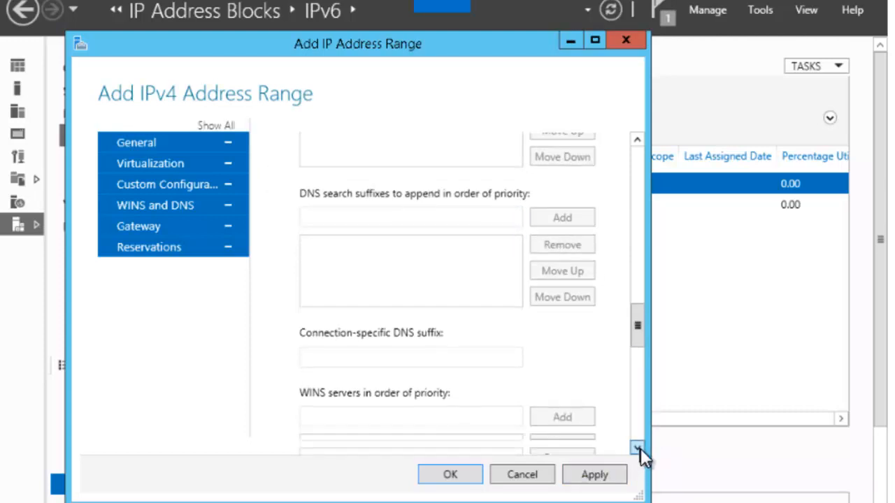
{"action": "left_click", "coordinate": [640, 448]}
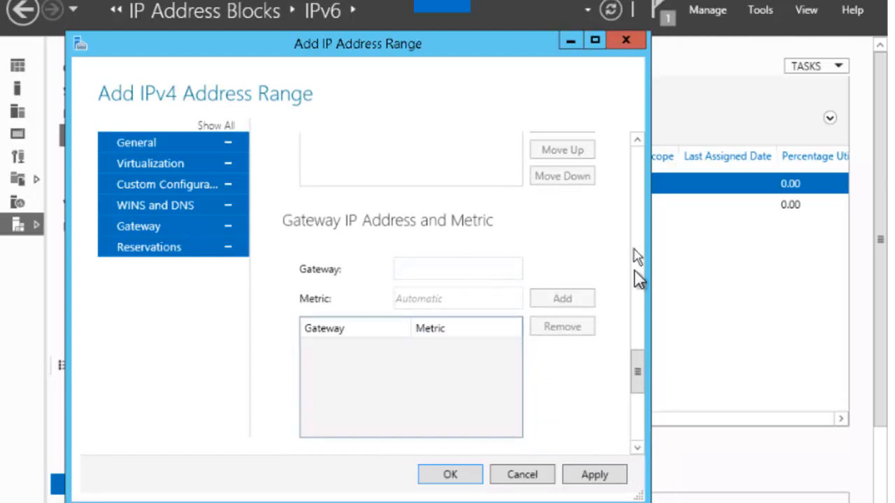
{"action": "left_click", "coordinate": [637, 448]}
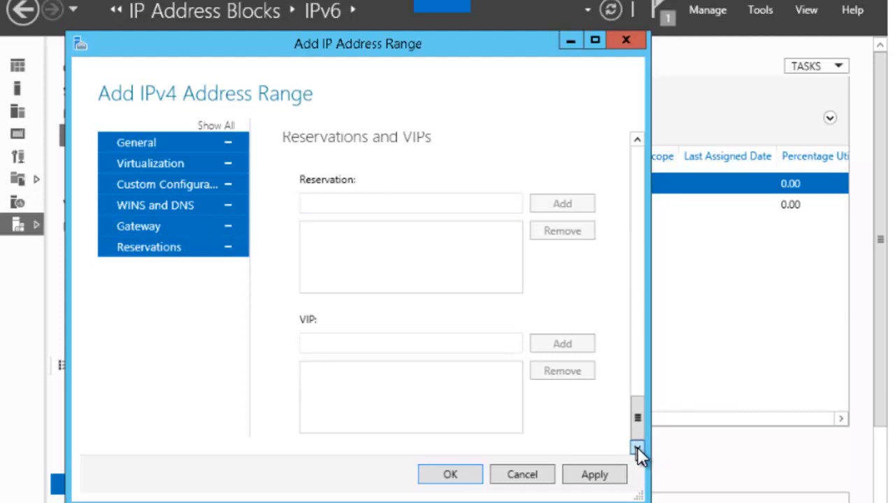
{"action": "left_click_drag", "start_coordinate": [637, 140], "coordinate": [637, 140]}
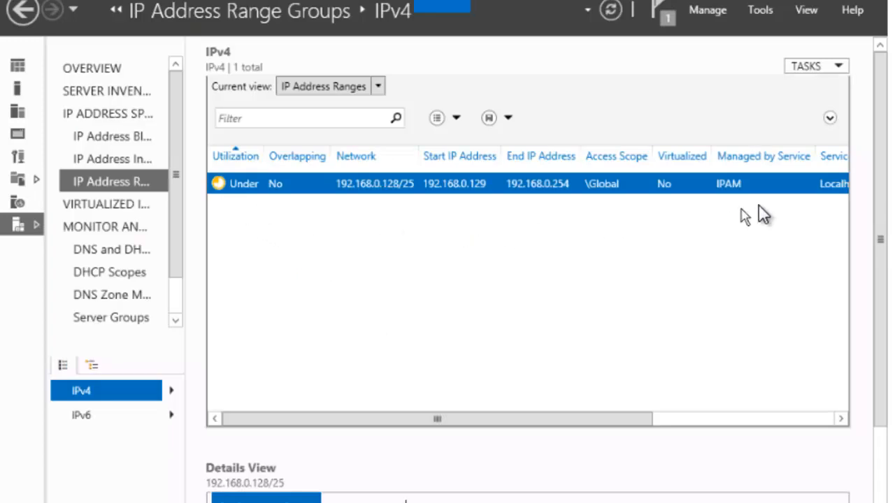
Export the IPv4 address range list to the Documents folder as a comma-separated values file named IPADDRESSES.
{"action": "left_click", "coordinate": [841, 65]}
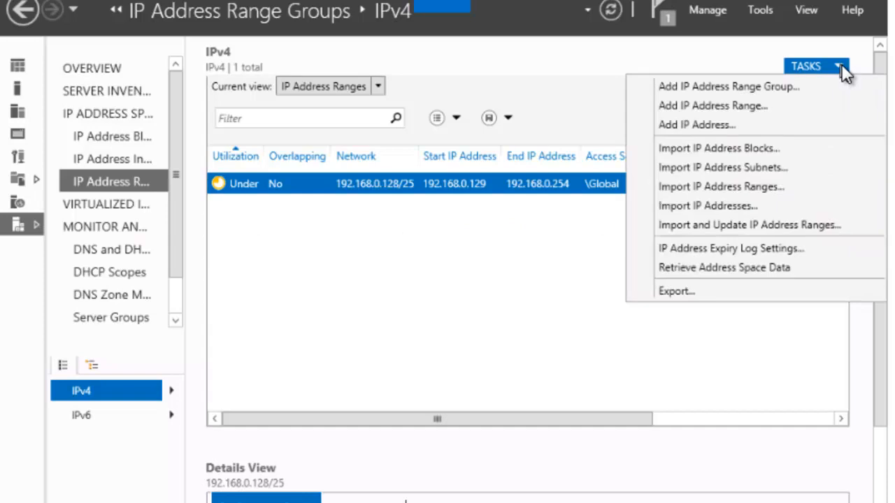
{"action": "left_click", "coordinate": [677, 292]}
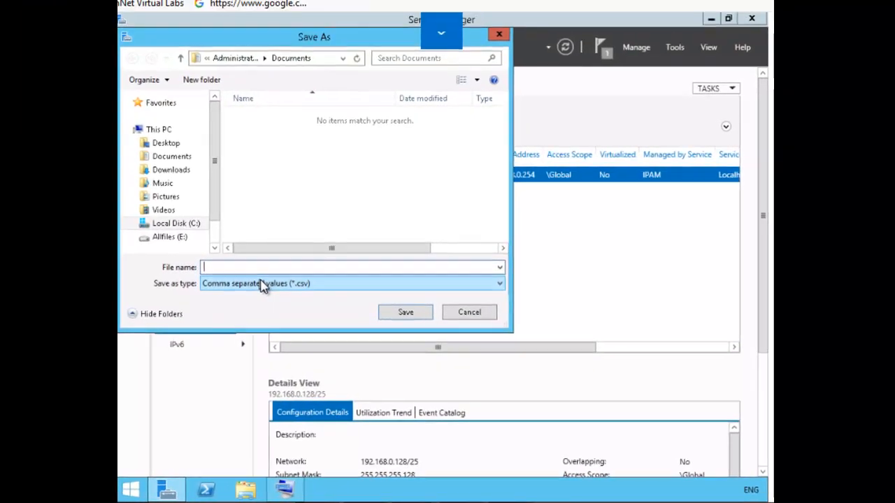
{"action": "type", "text": "PADD"}
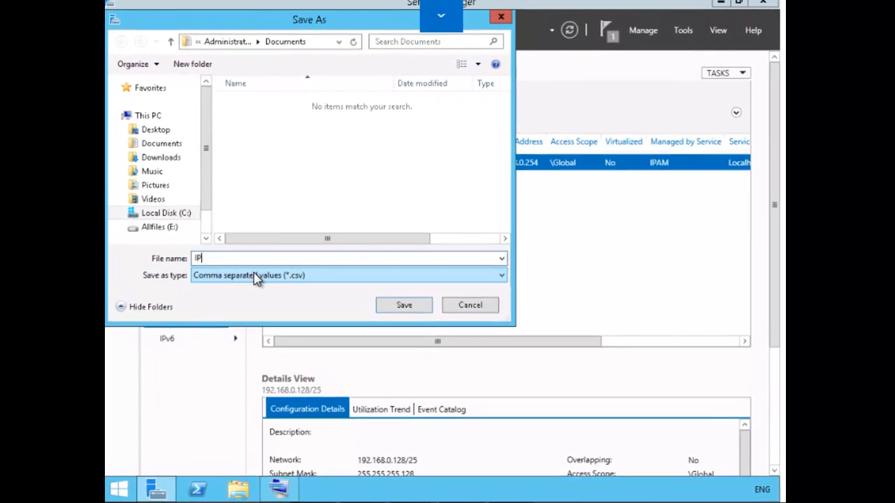
{"action": "type", "text": "RESSES"}
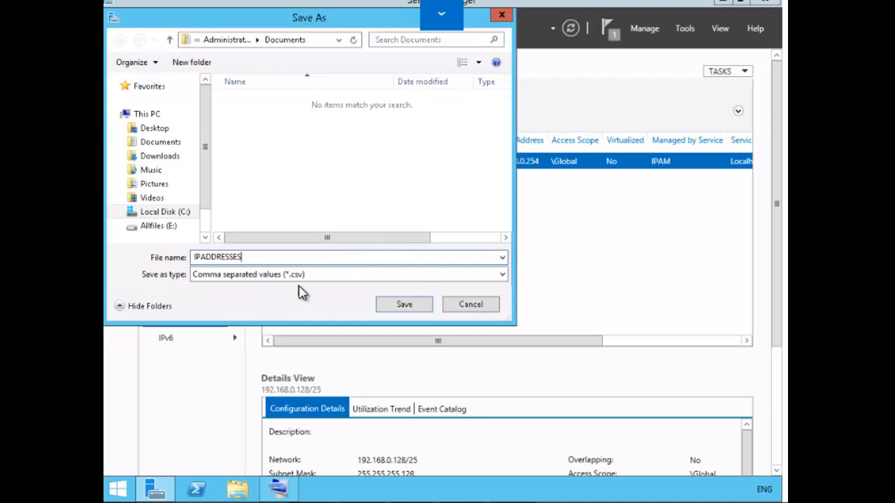
{"action": "left_click", "coordinate": [412, 314]}
Look over the configuration details of the 192.168.0.128/25 range and bring up the commands available for IPv4.
{"action": "scroll", "coordinate": [410, 315], "scroll_direction": "down", "scroll_amount": 5}
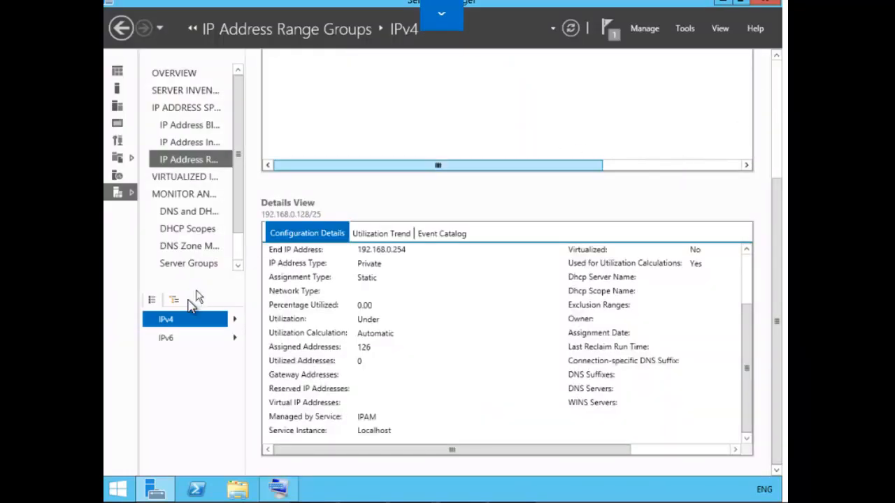
{"action": "right_click", "coordinate": [174, 326]}
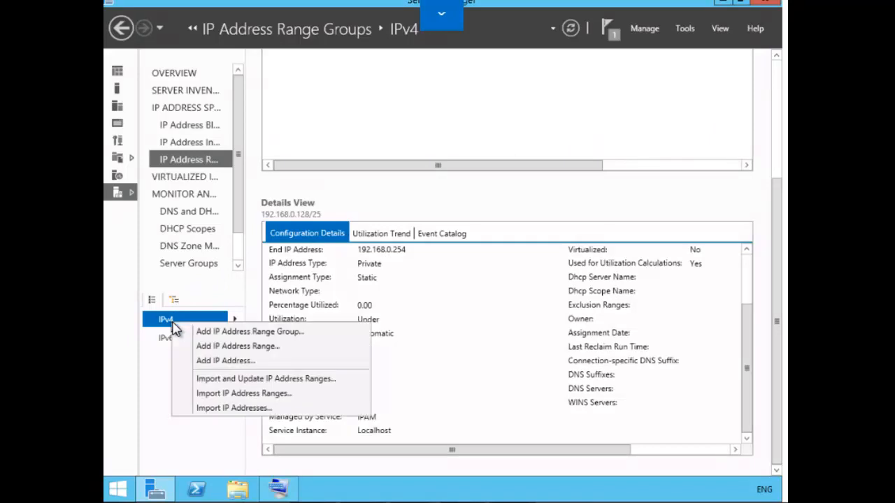